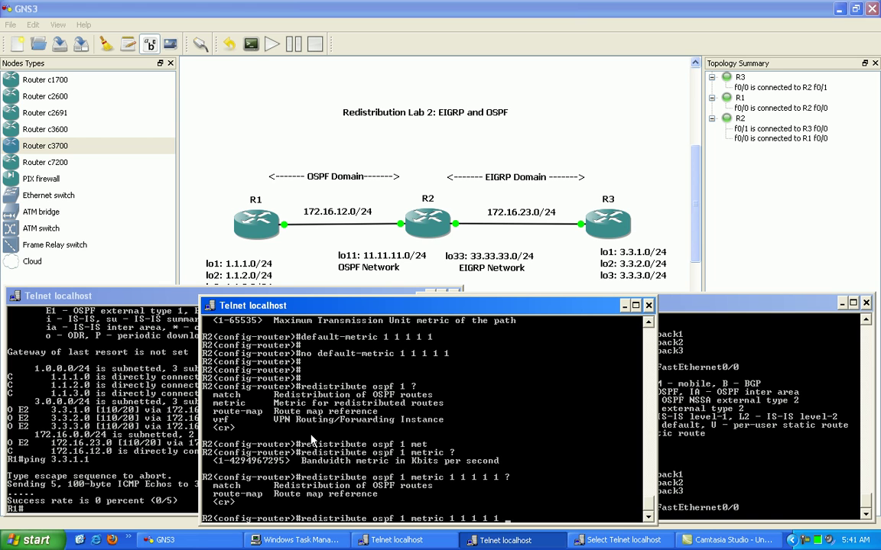
Apply 'redistribute ospf 1 metric 1 1 1 1 1' on R2 and bring R3's console forward.
{"action": "key", "text": "Return"}
{"action": "key", "text": "Return"}
{"action": "key", "text": "Return"}
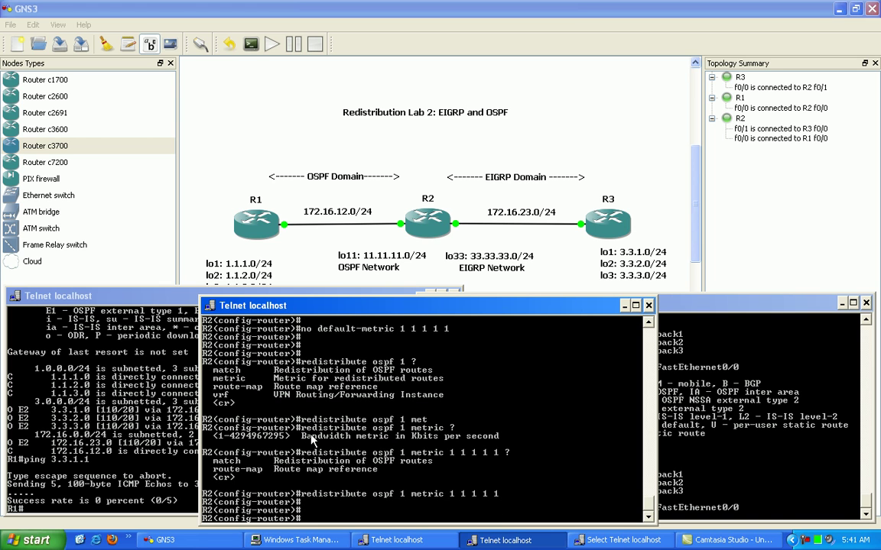
{"action": "left_click", "coordinate": [717, 437]}
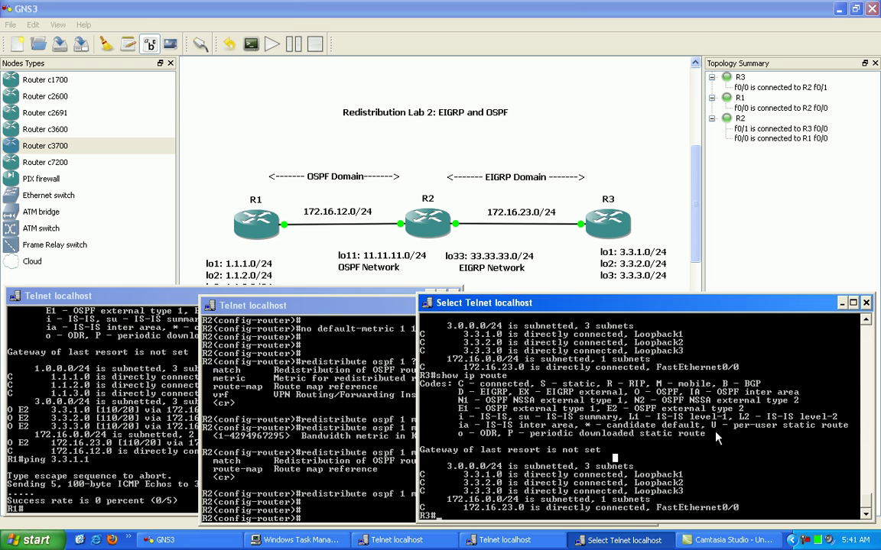
Display R3's routing table with show ip route.
{"action": "key", "text": "Return"}
{"action": "key", "text": "Return"}
{"action": "key", "text": "Return"}
{"action": "type", "text": "show ip route"}
{"action": "key", "text": "Return"}
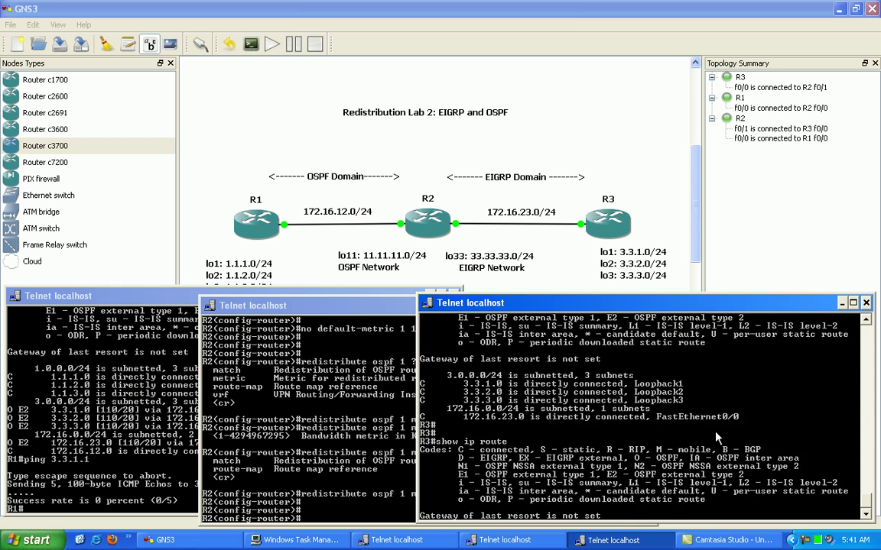
Highlight R3's external EIGRP routes to the 1.1.x.1 loopbacks and 172.16.12.0.
{"action": "right_click", "coordinate": [458, 368]}
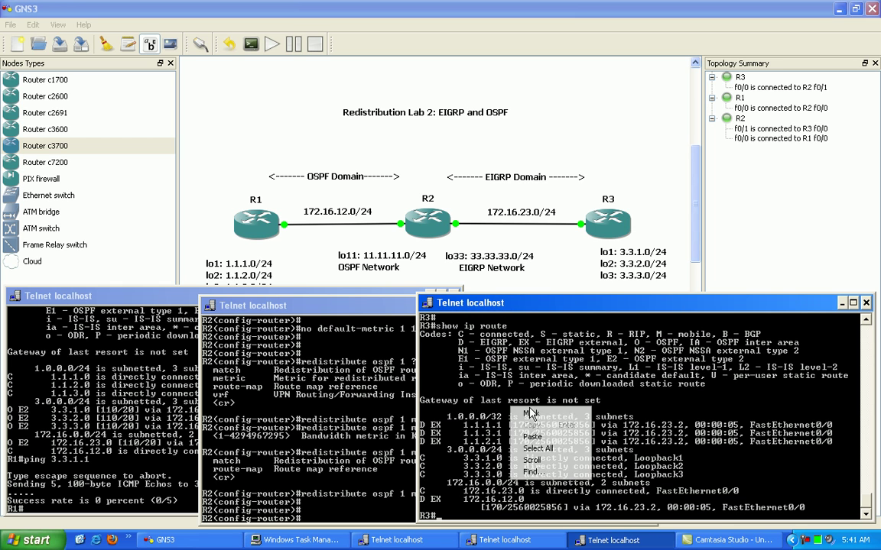
{"action": "left_click", "coordinate": [478, 375]}
{"action": "left_click_drag", "start_coordinate": [425, 428], "coordinate": [832, 449]}
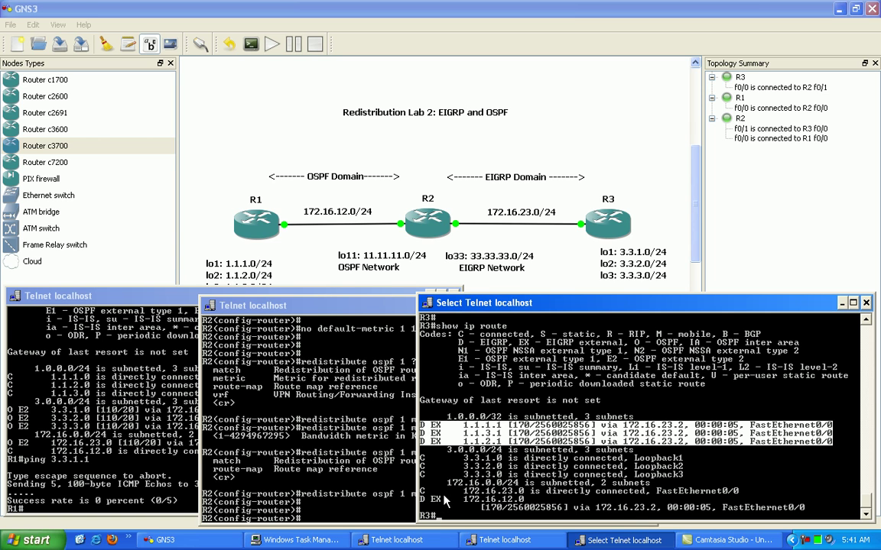
{"action": "left_click_drag", "start_coordinate": [463, 498], "coordinate": [521, 502]}
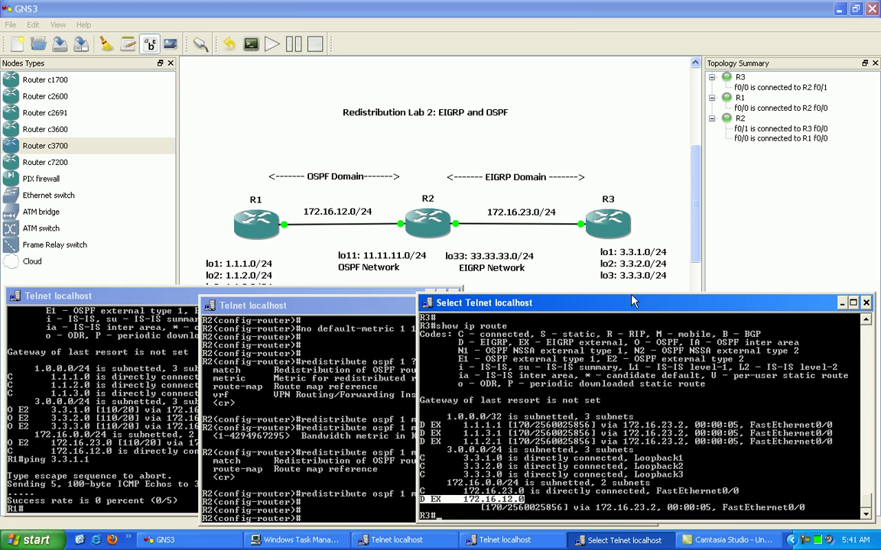
{"action": "left_click", "coordinate": [302, 457]}
Exit configuration mode on R2 and display its full routing table.
{"action": "type", "text": "end"}
{"action": "key", "text": "Return"}
{"action": "type", "text": "show ip"}
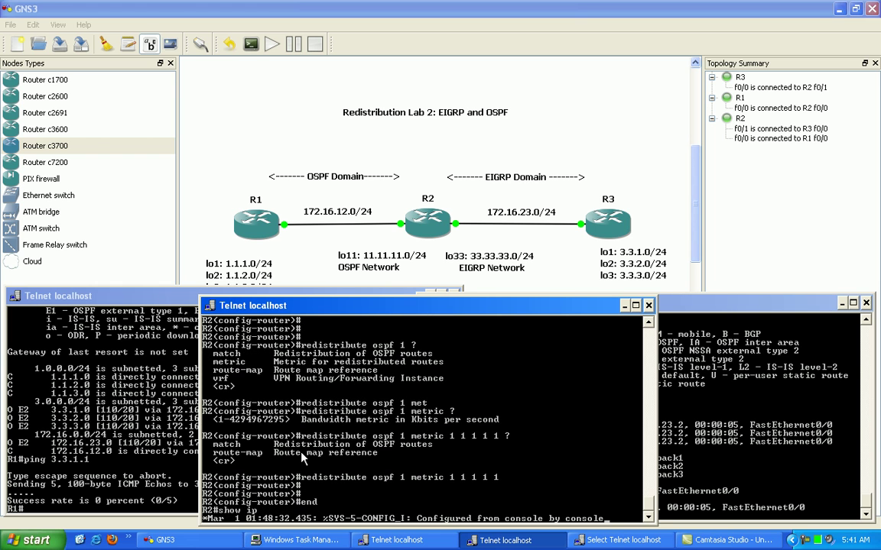
{"action": "type", "text": " route"}
{"action": "key", "text": "Return"}
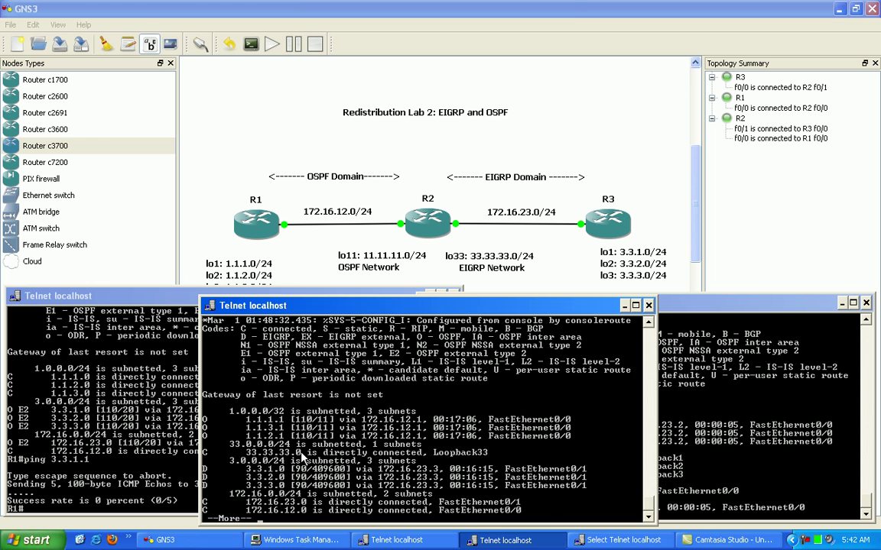
{"action": "key", "text": "space"}
Highlight R2's three OSPF routes to 1.1.1.1, 1.1.3.1 and 1.1.2.1.
{"action": "right_click", "coordinate": [260, 383]}
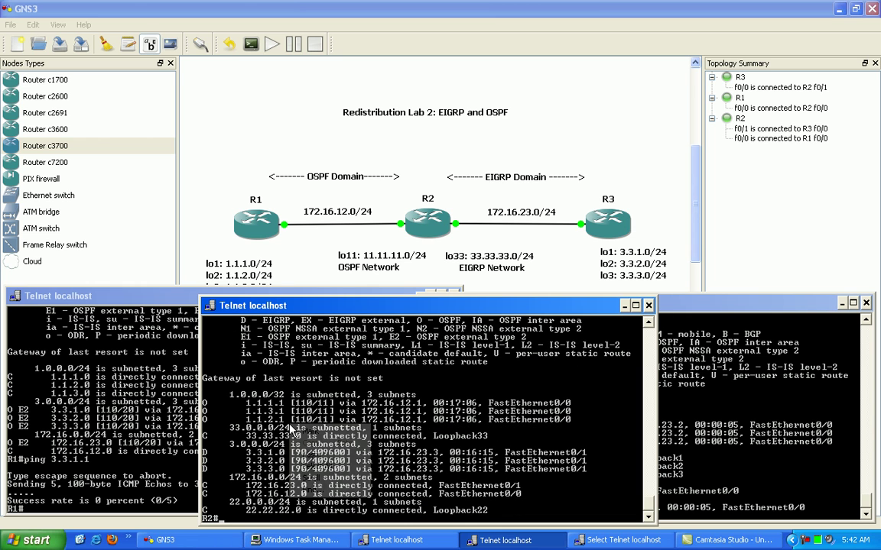
{"action": "left_click", "coordinate": [279, 390]}
{"action": "left_click", "coordinate": [235, 457]}
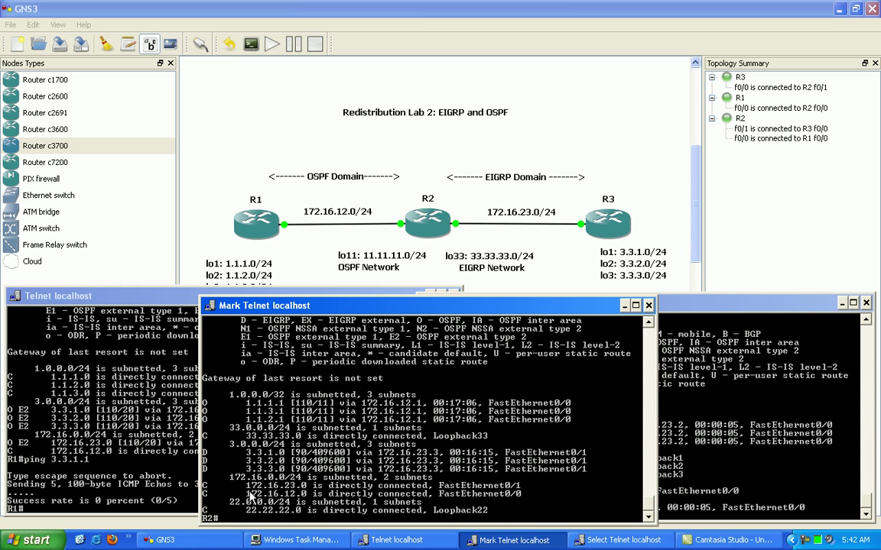
{"action": "left_click_drag", "start_coordinate": [214, 400], "coordinate": [329, 423]}
{"action": "left_click_drag", "start_coordinate": [206, 399], "coordinate": [329, 417]}
{"action": "left_click", "coordinate": [650, 352]}
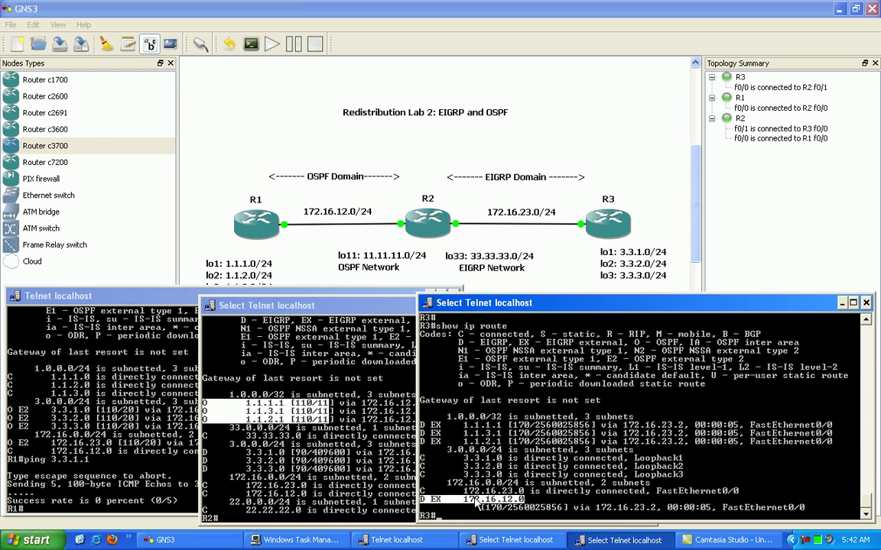
Highlight the '12' in R3's external 172.16.12.0 route.
{"action": "left_click", "coordinate": [439, 501]}
{"action": "key", "text": "shift+Right"}
{"action": "key", "text": "shift+Right"}
{"action": "key", "text": "shift+Right"}
{"action": "key", "text": "shift+Right"}
{"action": "key", "text": "shift+Right"}
{"action": "key", "text": "shift+Right"}
{"action": "key", "text": "shift+Right"}
{"action": "key", "text": "shift+Right"}
{"action": "key", "text": "shift+Right"}
{"action": "key", "text": "shift+Right"}
{"action": "key", "text": "shift+Right"}
{"action": "key", "text": "shift+Right"}
{"action": "key", "text": "shift+Right"}
{"action": "key", "text": "shift+Right"}
{"action": "key", "text": "shift+Right"}
{"action": "key", "text": "shift+Right"}
{"action": "key", "text": "shift+Right"}
{"action": "key", "text": "shift+Right"}
{"action": "key", "text": "shift+Right"}
{"action": "key", "text": "shift+Right"}
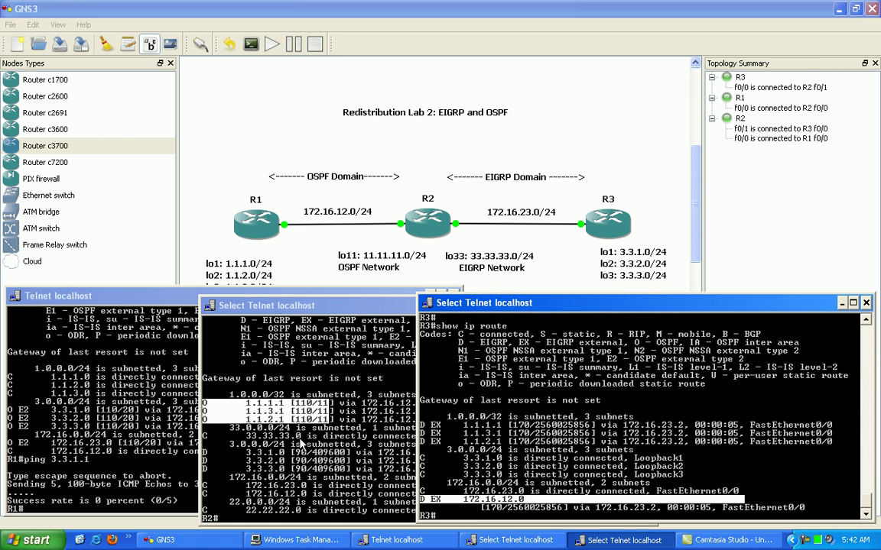
{"action": "left_click", "coordinate": [495, 499]}
{"action": "left_click_drag", "start_coordinate": [508, 501], "coordinate": [502, 501]}
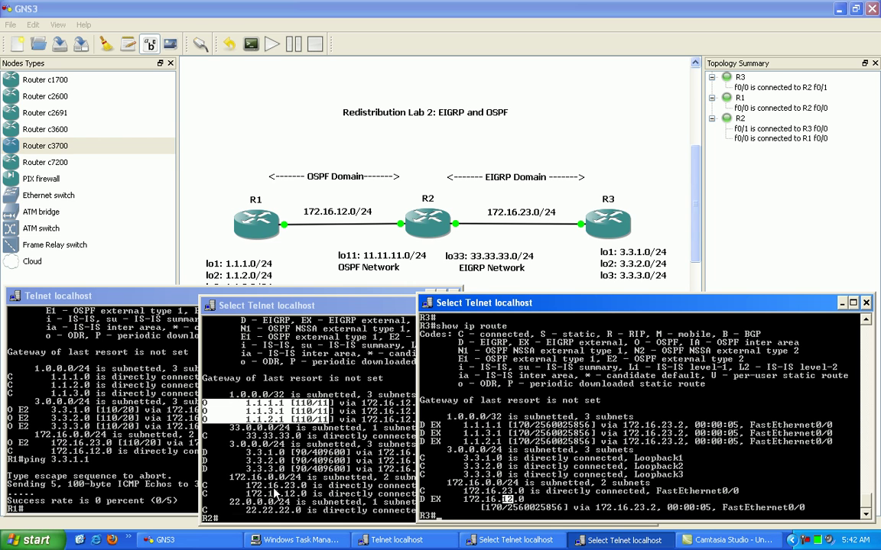
Highlight the '12' in R2's directly connected 172.16.12.0 network for comparison.
{"action": "left_click", "coordinate": [260, 453]}
{"action": "right_click", "coordinate": [288, 496]}
{"action": "right_click", "coordinate": [291, 497]}
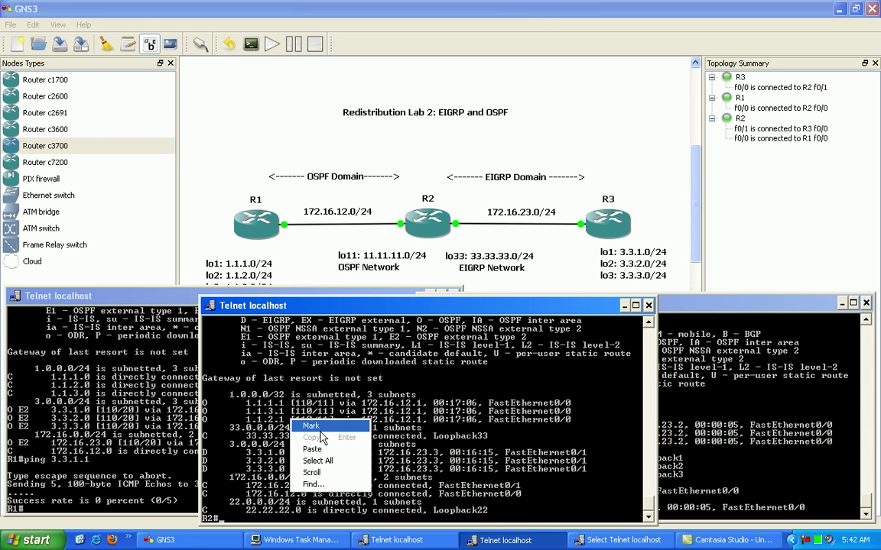
{"action": "left_click", "coordinate": [275, 382]}
{"action": "left_click_drag", "start_coordinate": [287, 495], "coordinate": [295, 495]}
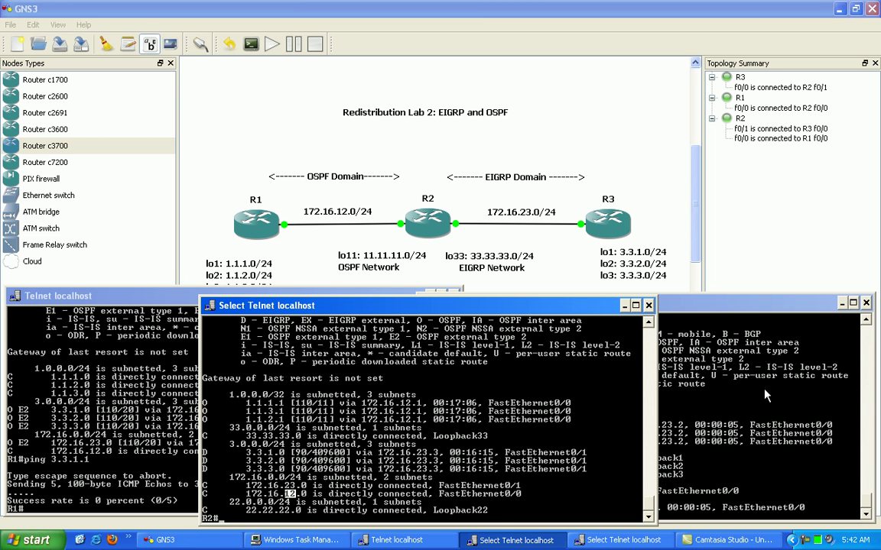
{"action": "left_click", "coordinate": [624, 375]}
{"action": "left_click", "coordinate": [389, 488]}
{"action": "key", "text": "Return"}
{"action": "key", "text": "Return"}
Run show ip protocols on R2 and highlight the 172.16.12 network under OSPF.
{"action": "type", "text": "show "}
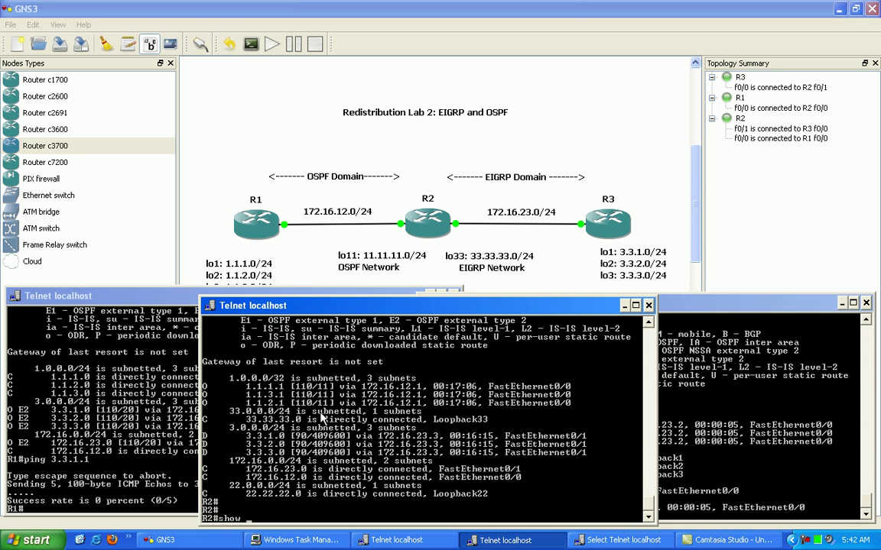
{"action": "type", "text": "ip prot"}
{"action": "key", "text": "Return"}
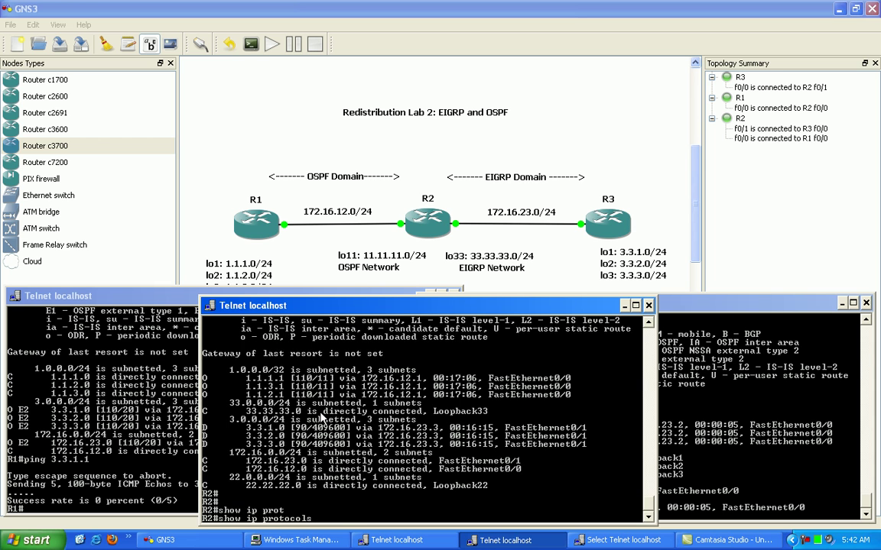
{"action": "scroll", "coordinate": [321, 386], "scroll_direction": "up", "scroll_amount": 5}
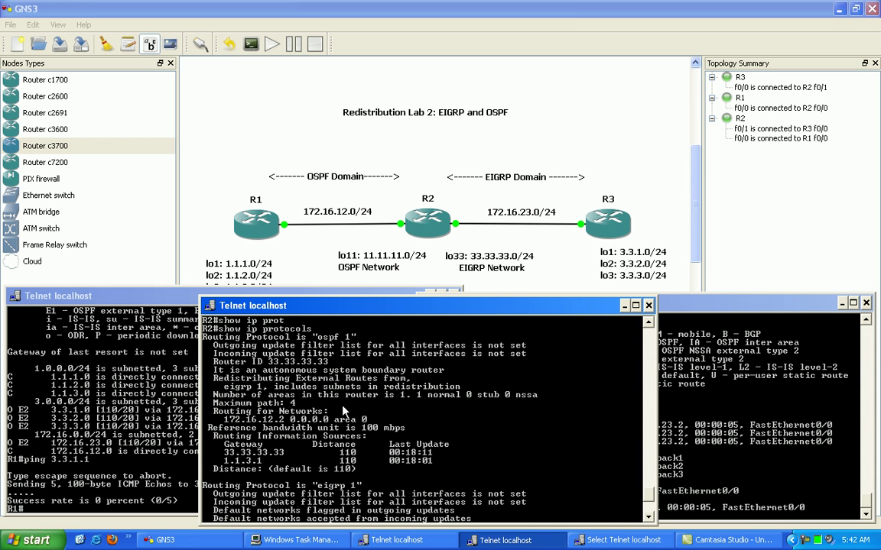
{"action": "right_click", "coordinate": [303, 401]}
{"action": "left_click", "coordinate": [321, 406]}
{"action": "left_click_drag", "start_coordinate": [214, 412], "coordinate": [334, 411]}
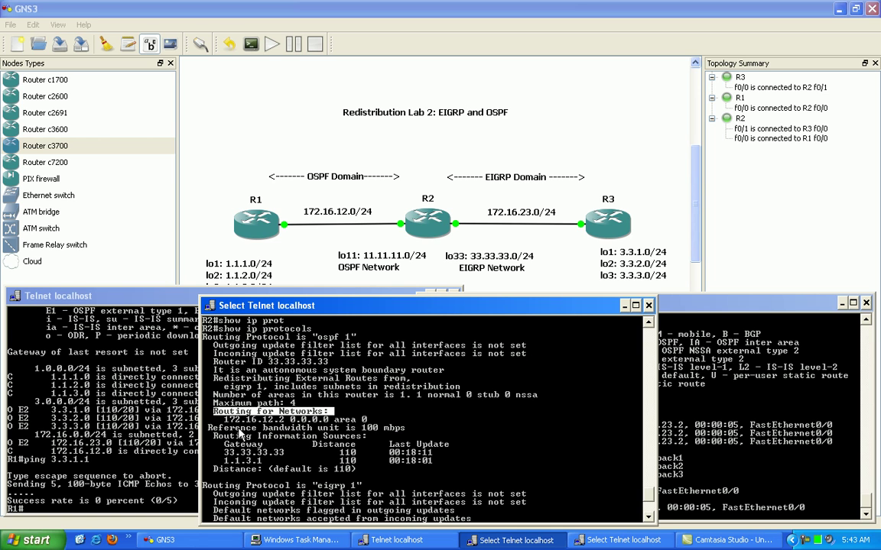
{"action": "left_click_drag", "start_coordinate": [224, 419], "coordinate": [273, 422]}
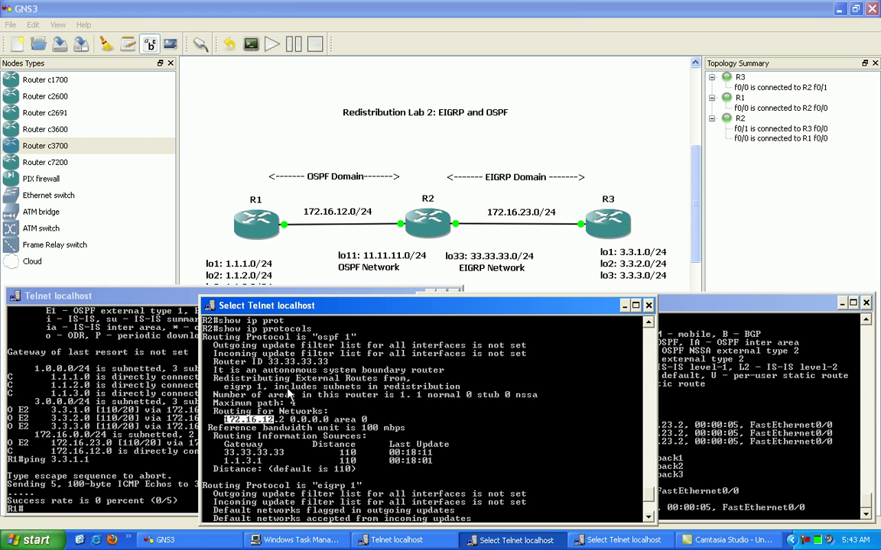
Scroll R2's protocols output and mark the 172.16.12.2 network entry.
{"action": "scroll", "coordinate": [306, 405], "scroll_direction": "up", "scroll_amount": 3}
{"action": "scroll", "coordinate": [308, 408], "scroll_direction": "up", "scroll_amount": 2}
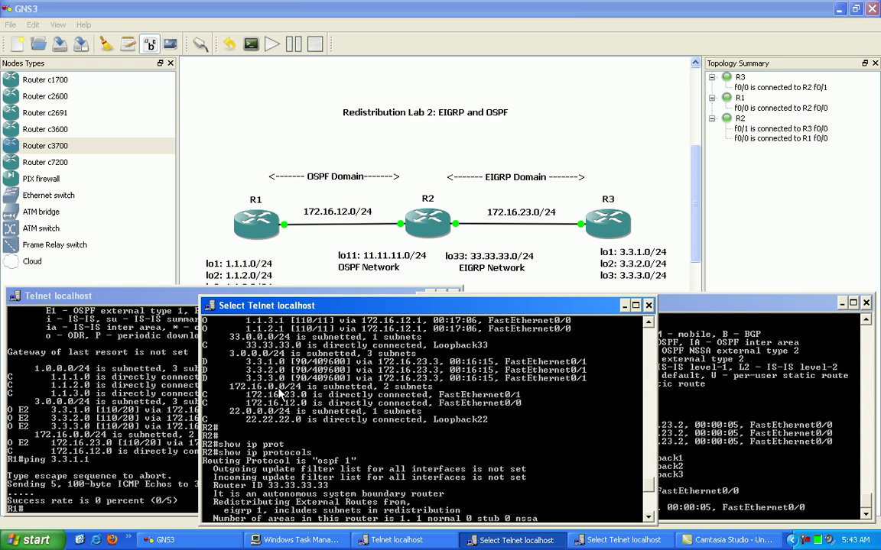
{"action": "scroll", "coordinate": [283, 403], "scroll_direction": "up", "scroll_amount": 1}
{"action": "scroll", "coordinate": [278, 402], "scroll_direction": "down", "scroll_amount": 1}
{"action": "scroll", "coordinate": [324, 396], "scroll_direction": "down", "scroll_amount": 1}
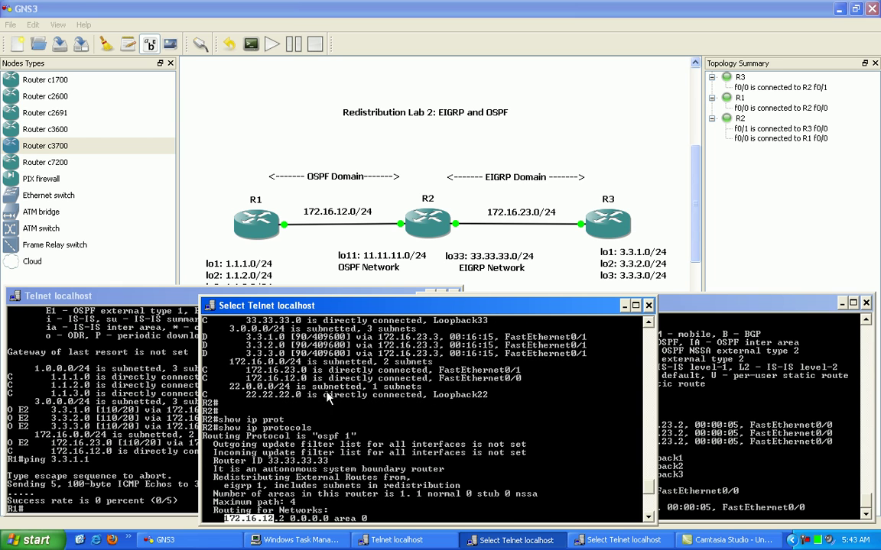
{"action": "left_click_drag", "start_coordinate": [210, 377], "coordinate": [306, 379]}
{"action": "scroll", "coordinate": [253, 489], "scroll_direction": "down", "scroll_amount": 1}
{"action": "left_click_drag", "start_coordinate": [224, 494], "coordinate": [285, 495]}
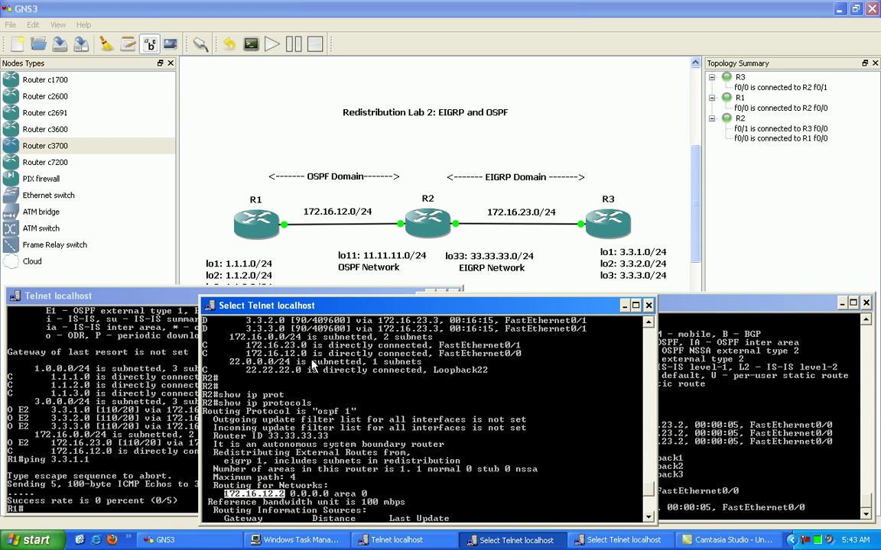
Review R2's OSPF 1/EIGRP 1 redistribution details, then bring R3's route table forward.
{"action": "scroll", "coordinate": [309, 366], "scroll_direction": "up", "scroll_amount": 1}
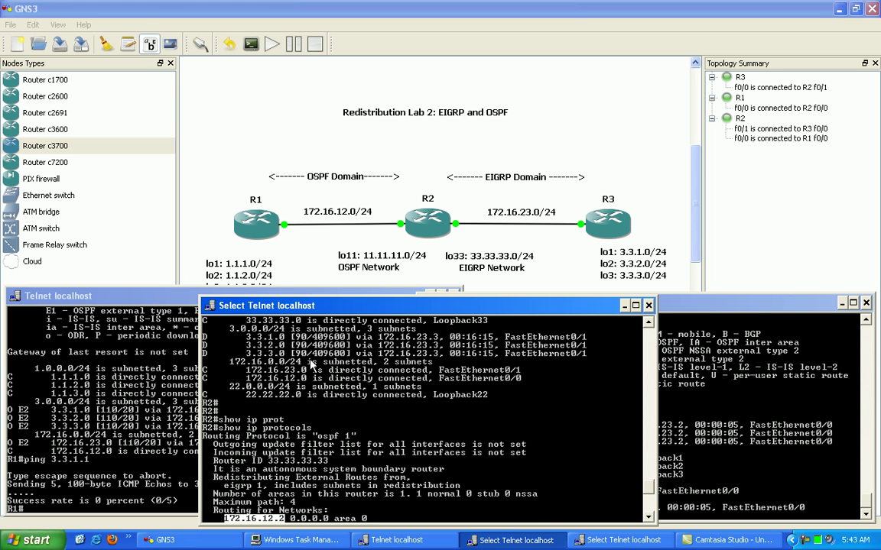
{"action": "scroll", "coordinate": [290, 366], "scroll_direction": "up", "scroll_amount": 1}
{"action": "scroll", "coordinate": [282, 364], "scroll_direction": "up", "scroll_amount": 1}
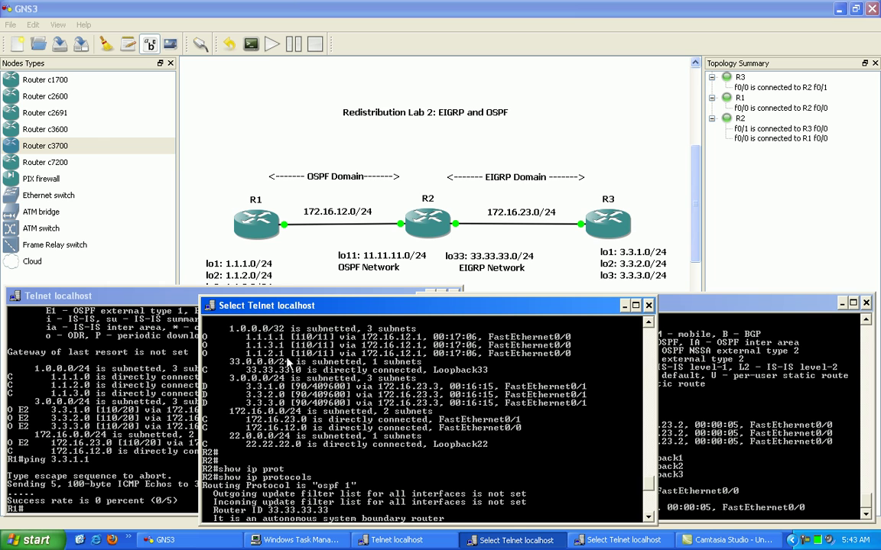
{"action": "scroll", "coordinate": [360, 370], "scroll_direction": "down", "scroll_amount": 5}
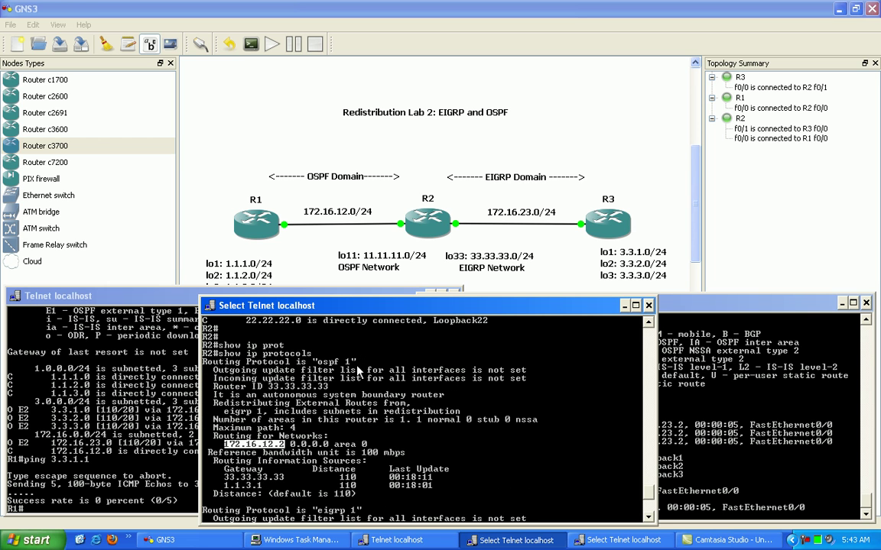
{"action": "scroll", "coordinate": [357, 370], "scroll_direction": "down", "scroll_amount": 3}
{"action": "scroll", "coordinate": [357, 370], "scroll_direction": "down", "scroll_amount": 2}
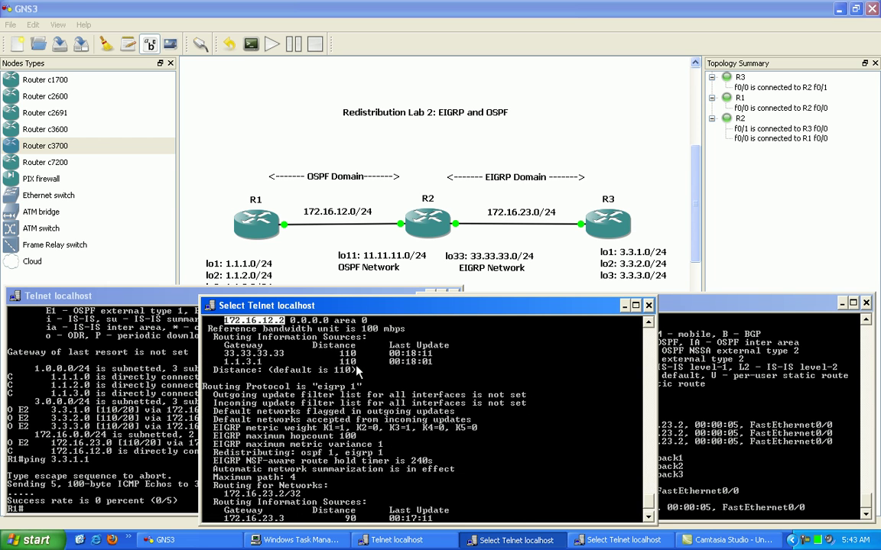
{"action": "scroll", "coordinate": [357, 370], "scroll_direction": "down", "scroll_amount": 1}
{"action": "scroll", "coordinate": [363, 370], "scroll_direction": "up", "scroll_amount": 5}
{"action": "scroll", "coordinate": [366, 370], "scroll_direction": "up", "scroll_amount": 2}
{"action": "scroll", "coordinate": [367, 372], "scroll_direction": "down", "scroll_amount": 1}
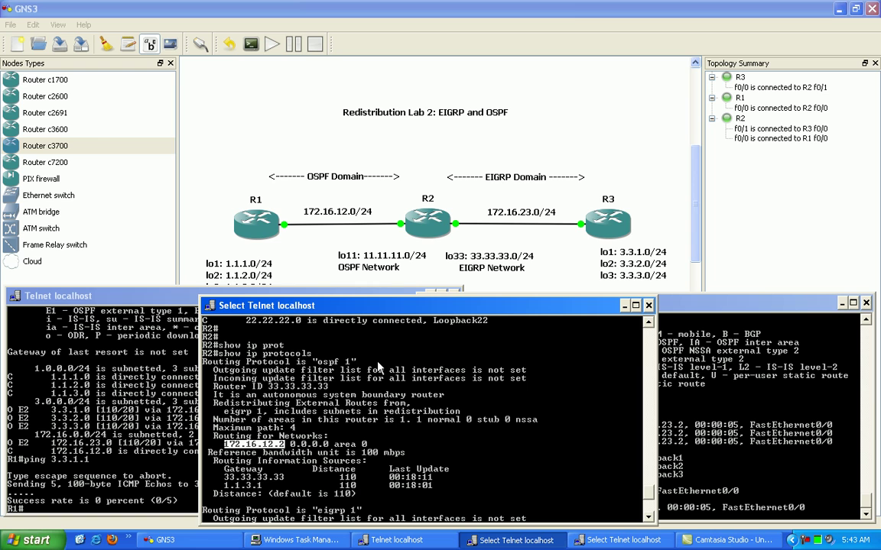
{"action": "left_click", "coordinate": [299, 361]}
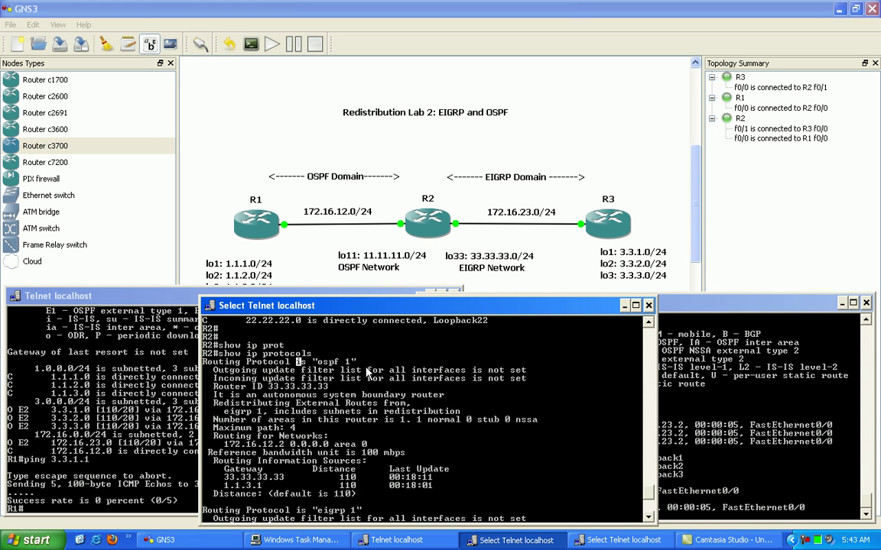
{"action": "scroll", "coordinate": [359, 379], "scroll_direction": "down", "scroll_amount": 6}
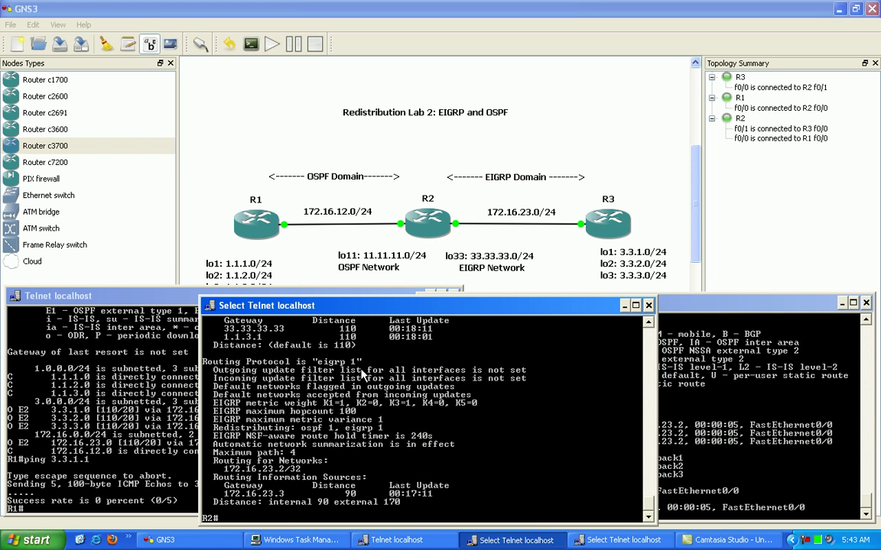
{"action": "left_click", "coordinate": [708, 357]}
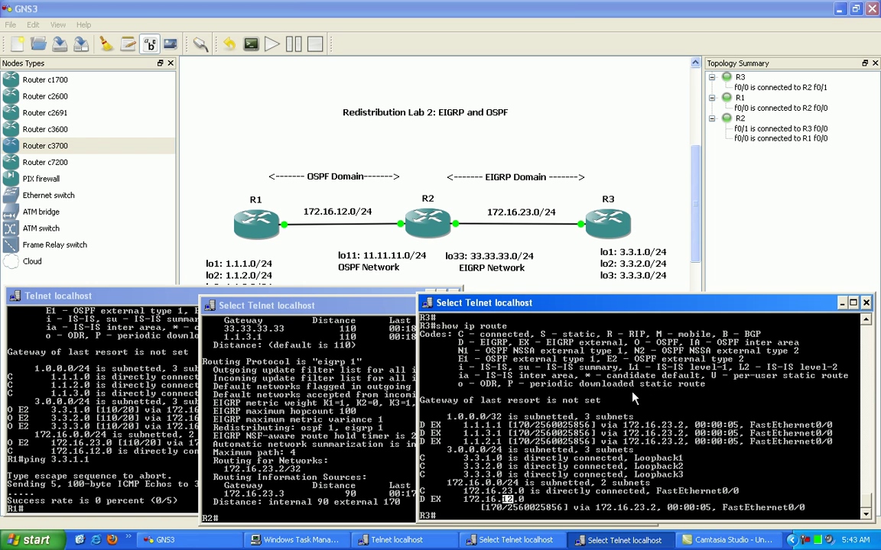
Rearrange the R1, R2 and R3 console windows.
{"action": "left_click", "coordinate": [349, 403]}
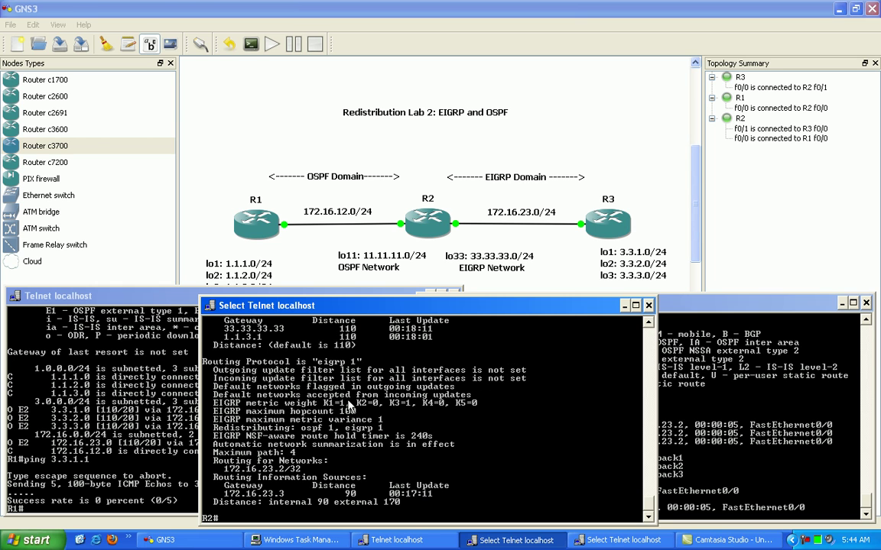
{"action": "left_click_drag", "start_coordinate": [696, 310], "coordinate": [698, 299]}
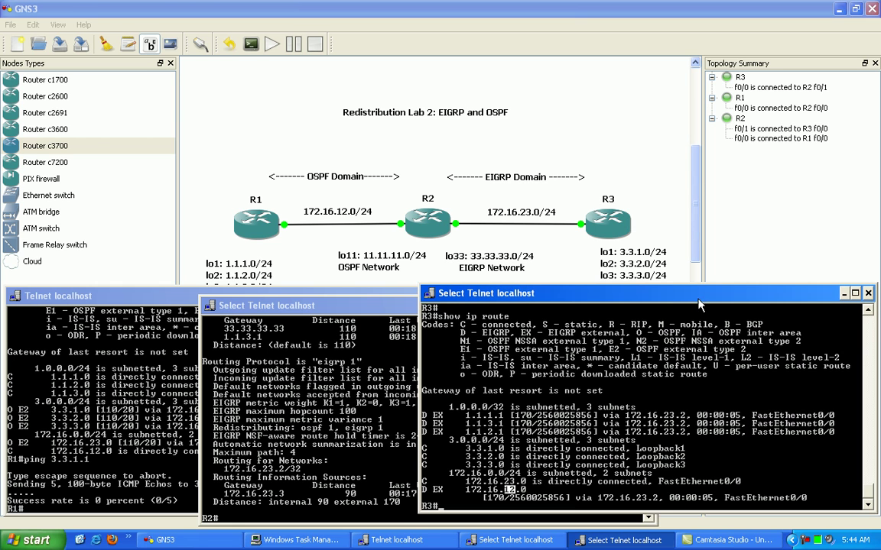
{"action": "left_click", "coordinate": [397, 540]}
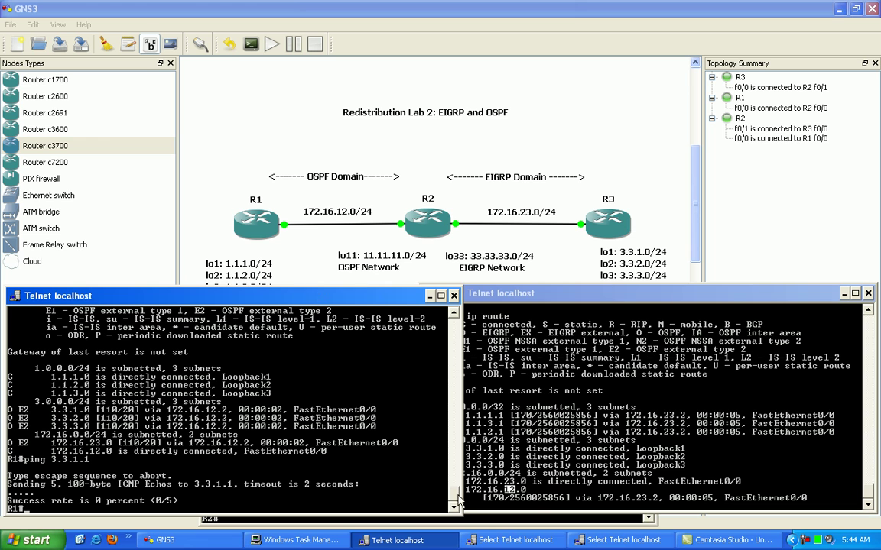
{"action": "left_click", "coordinate": [480, 520]}
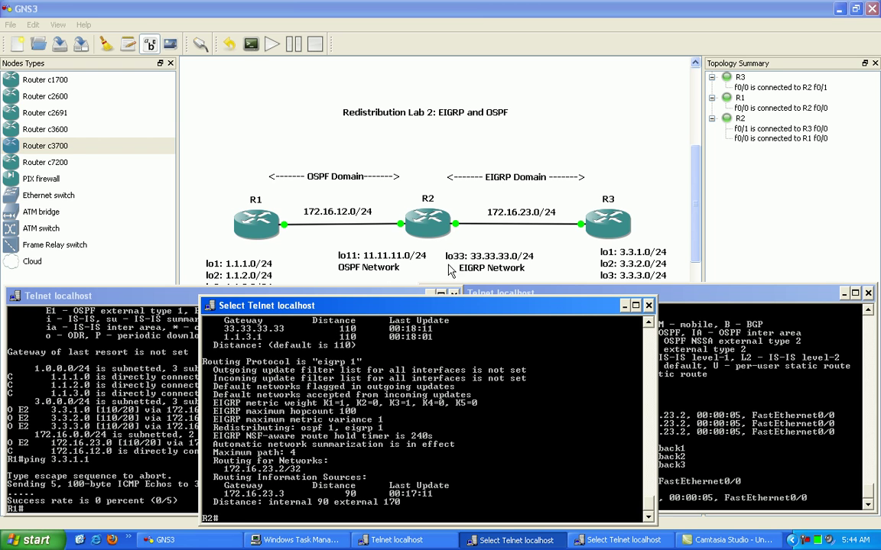
{"action": "left_click_drag", "start_coordinate": [382, 305], "coordinate": [392, 305]}
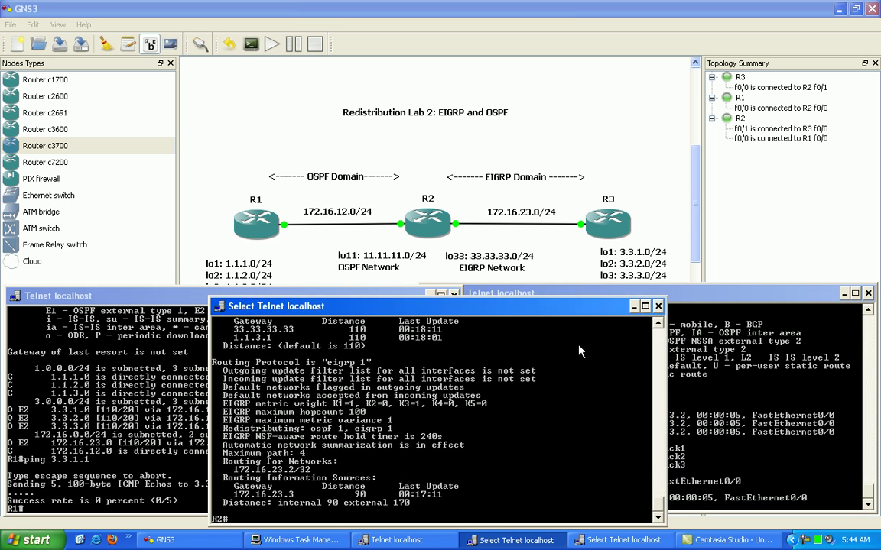
Ping 1.1.1.1 from R3.
{"action": "left_click", "coordinate": [715, 397]}
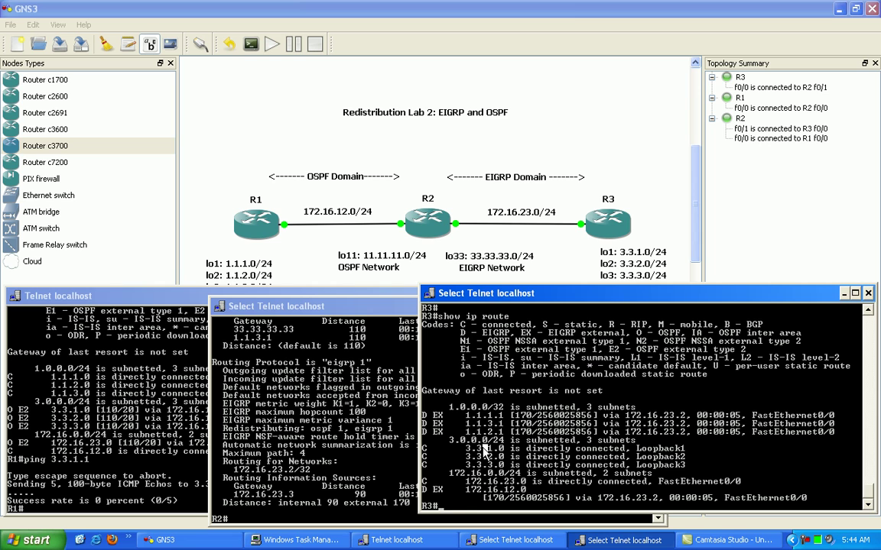
{"action": "type", "text": "ping 1.1.1."}
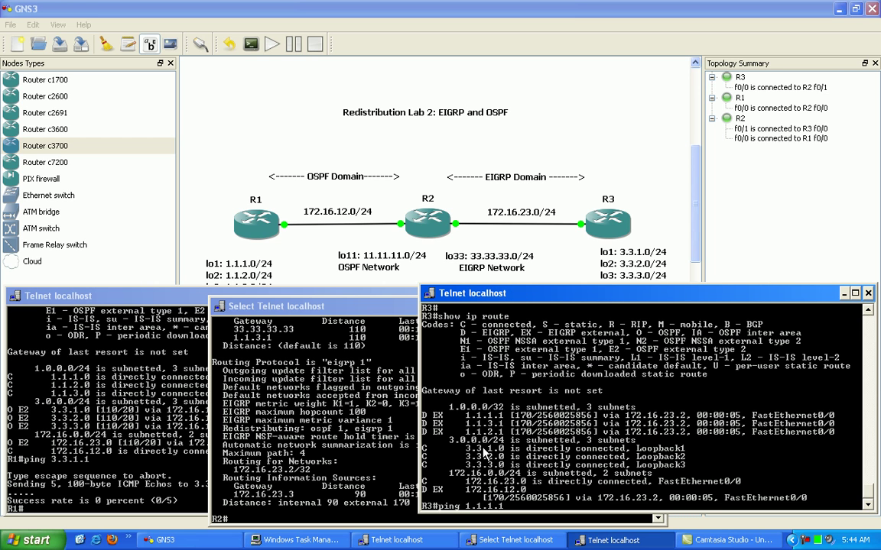
{"action": "type", "text": "1"}
{"action": "key", "text": "Return"}
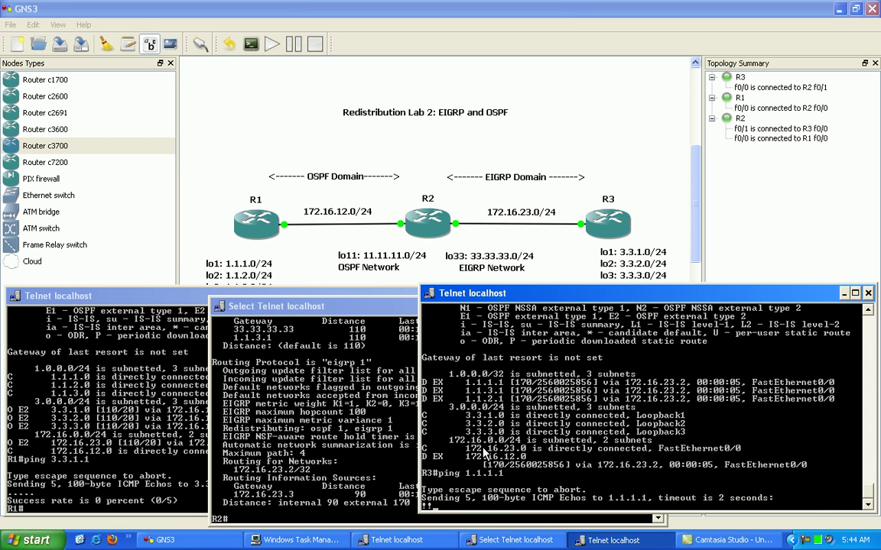